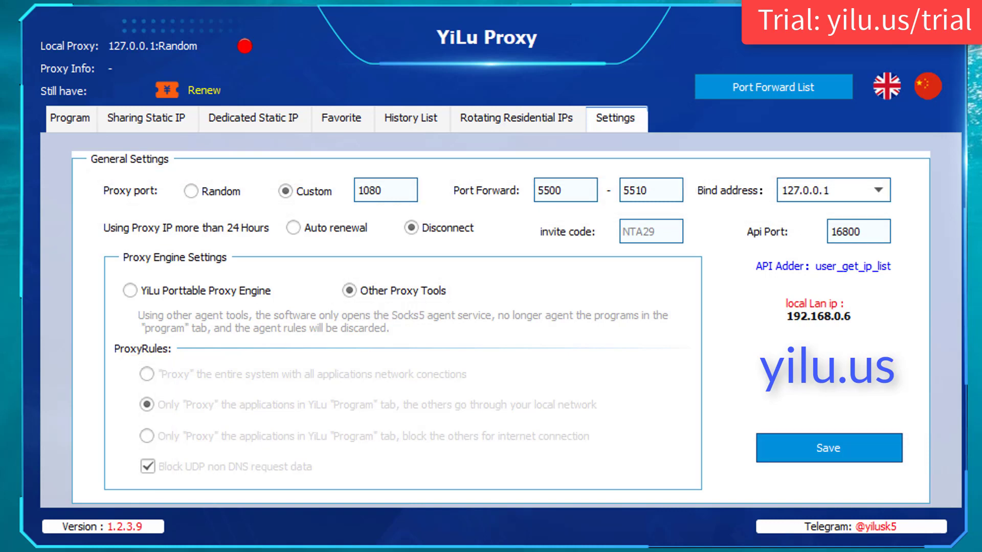
Connect to the shared static United States proxy in Los Angeles, California, with a ping of 40
click(146, 118)
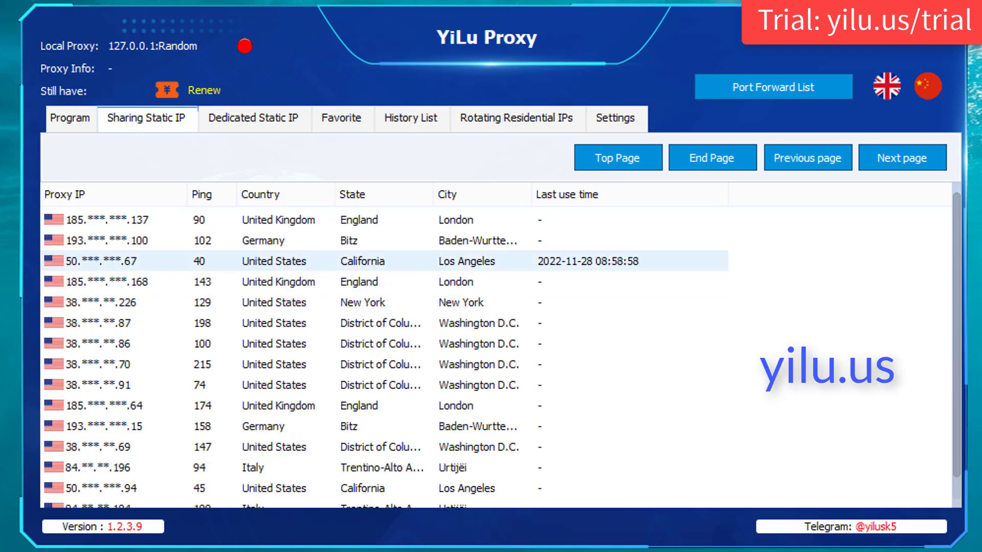
right_click(236, 261)
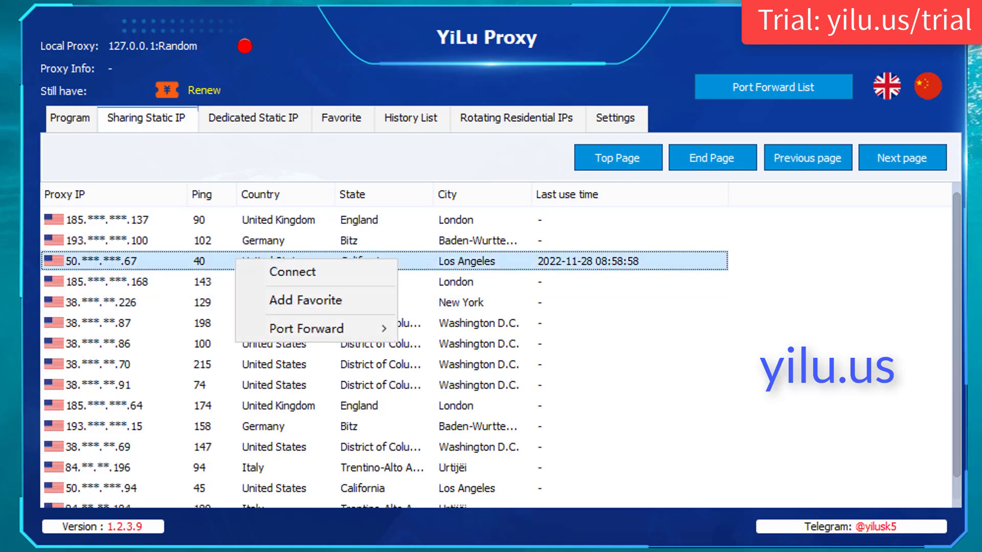
click(292, 272)
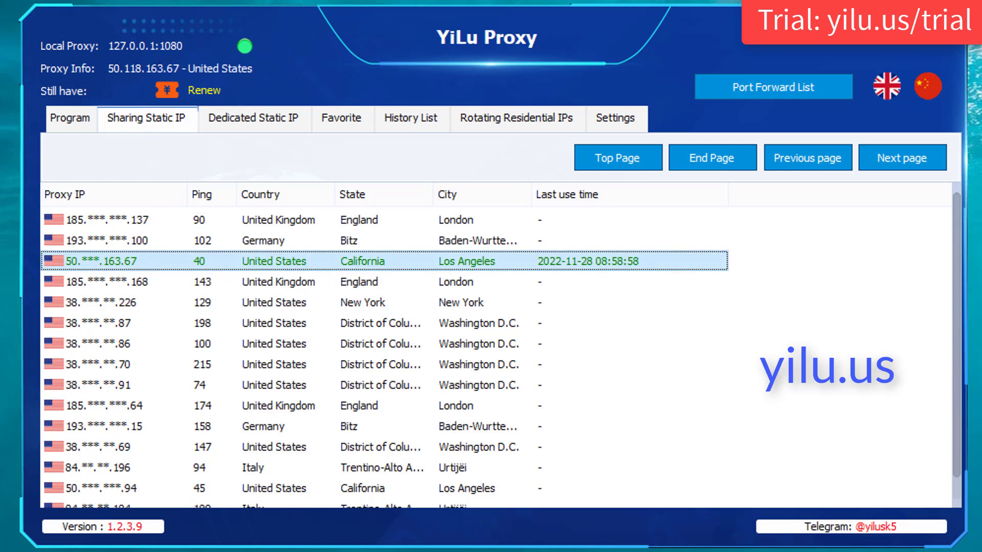
Forward the connected Los Angeles static proxy to local port 5500
right_click(90, 263)
mouse_move(169, 332)
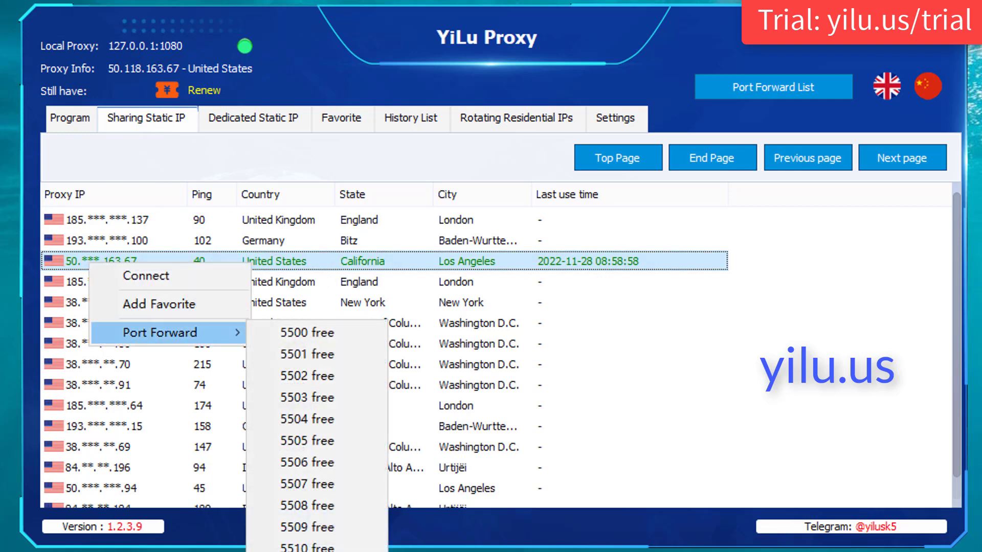
click(307, 331)
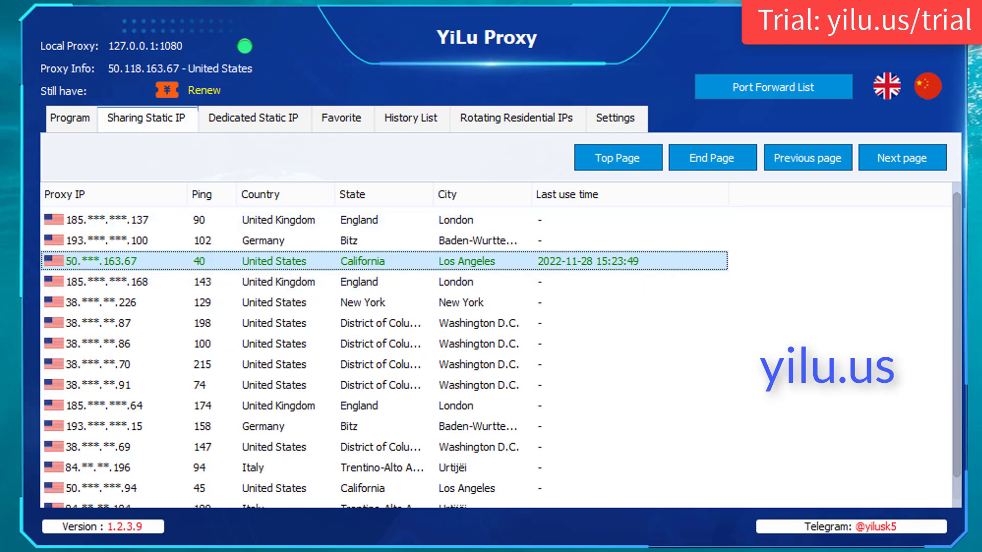
Set the rotating residential IP location in Canada to state MB-Manitoba and city Deloraine
click(516, 118)
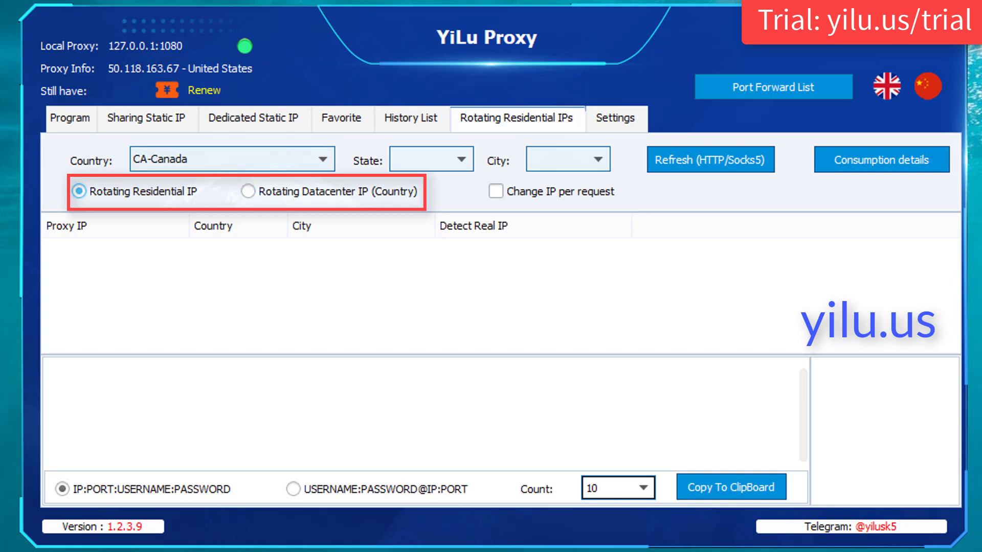
click(462, 160)
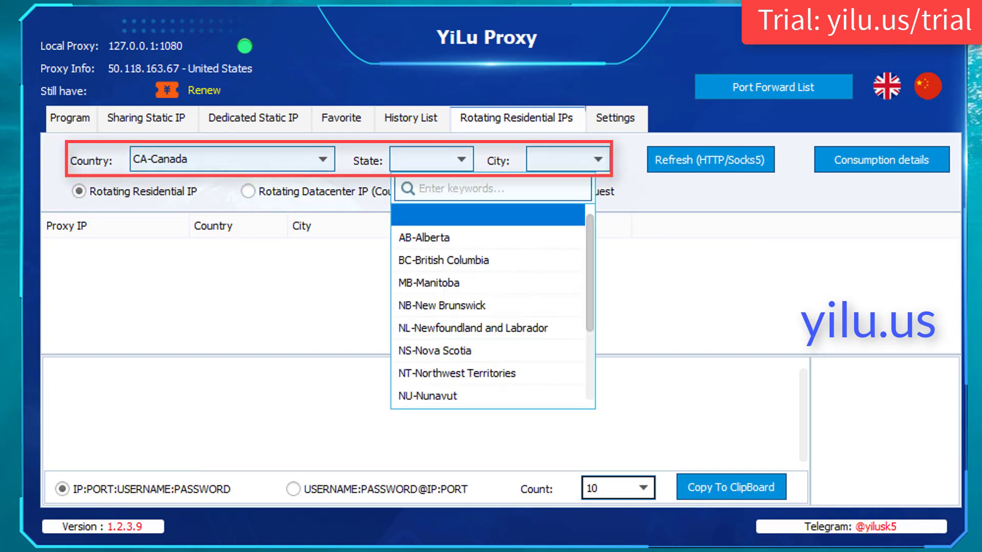
click(431, 282)
click(597, 160)
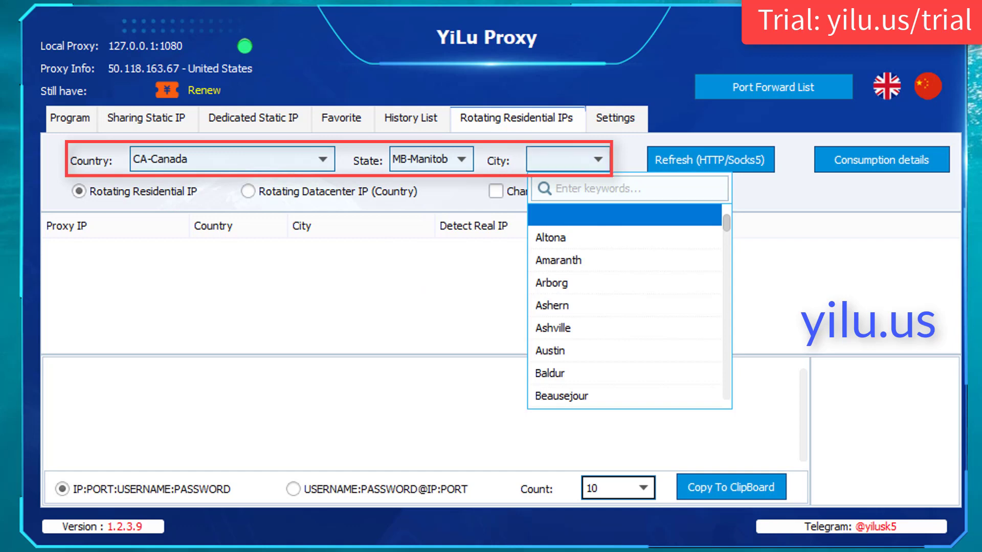
scroll(626, 307, down, 3)
scroll(627, 350, down, 5)
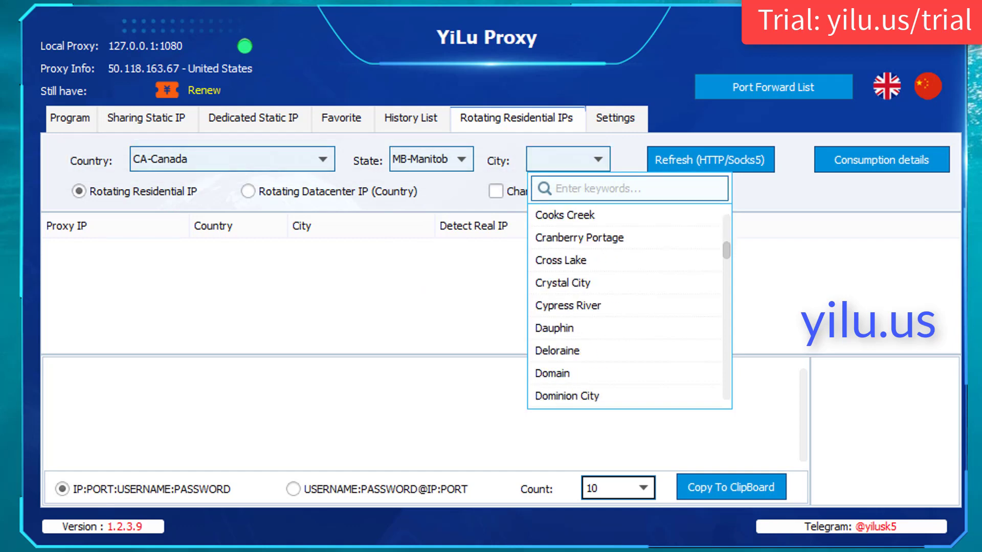
click(627, 350)
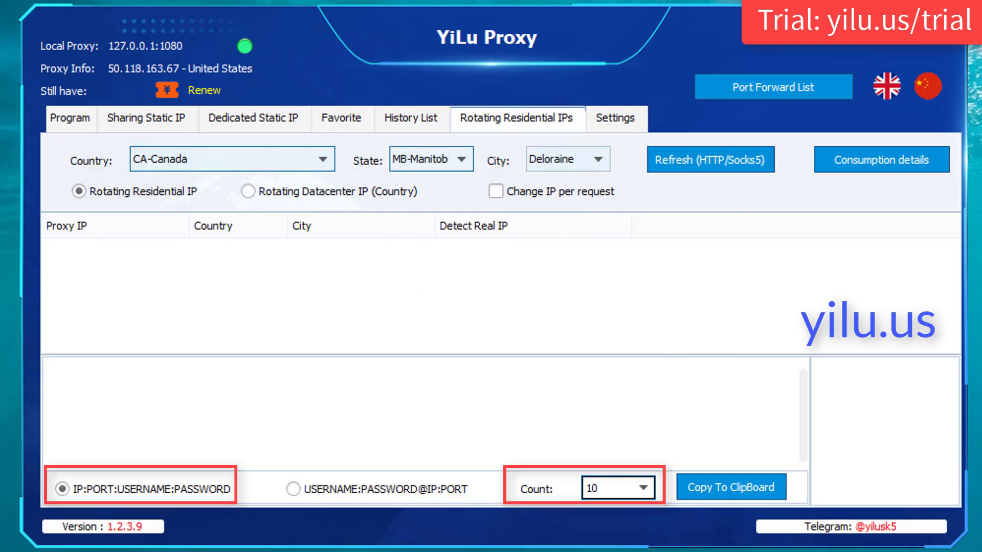
Set the rotating proxy count to 2 and generate the HTTP/Socks5 proxy list
click(644, 488)
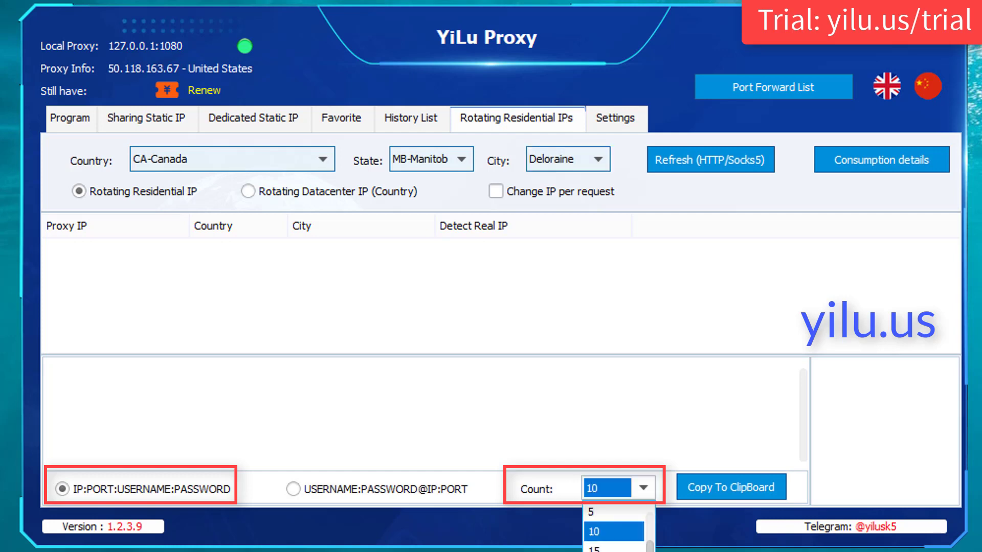
text(2)
key(Return)
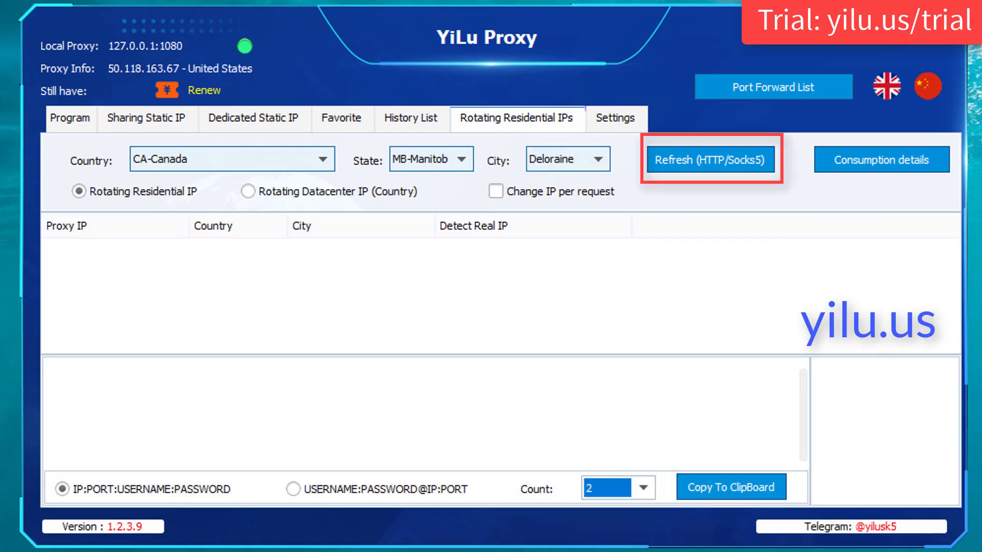
click(711, 160)
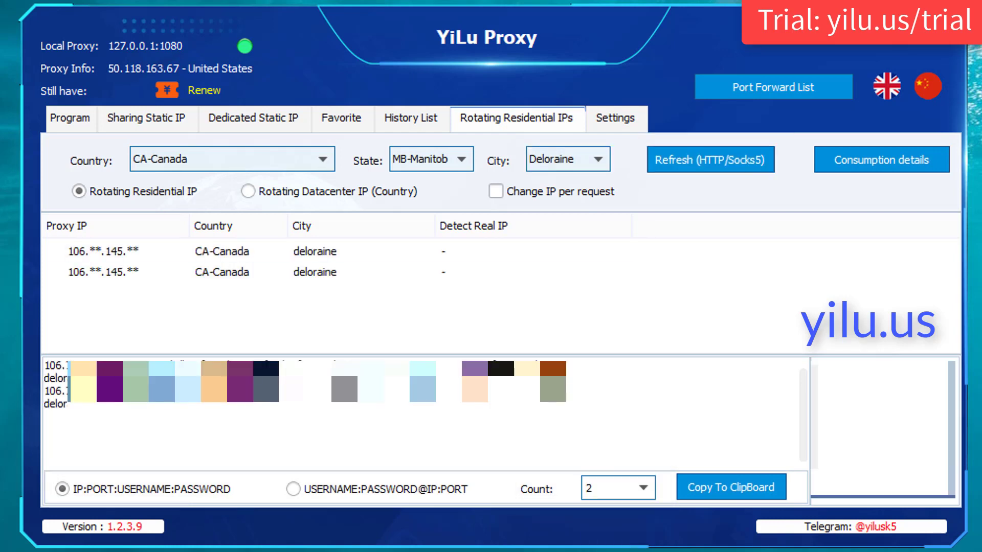
Forward the first generated Deloraine proxy to local port 5501
click(337, 251)
right_click(121, 251)
mouse_move(215, 344)
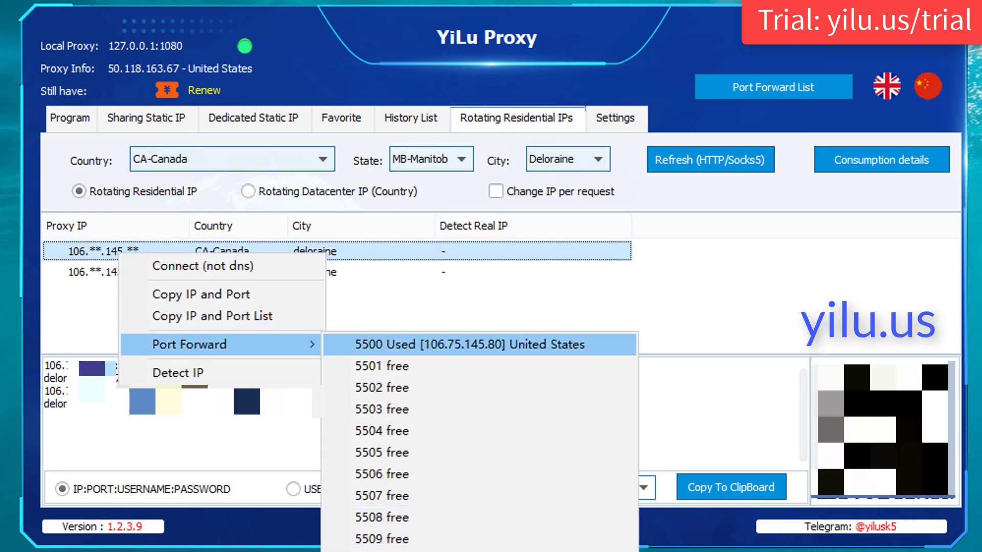
click(498, 365)
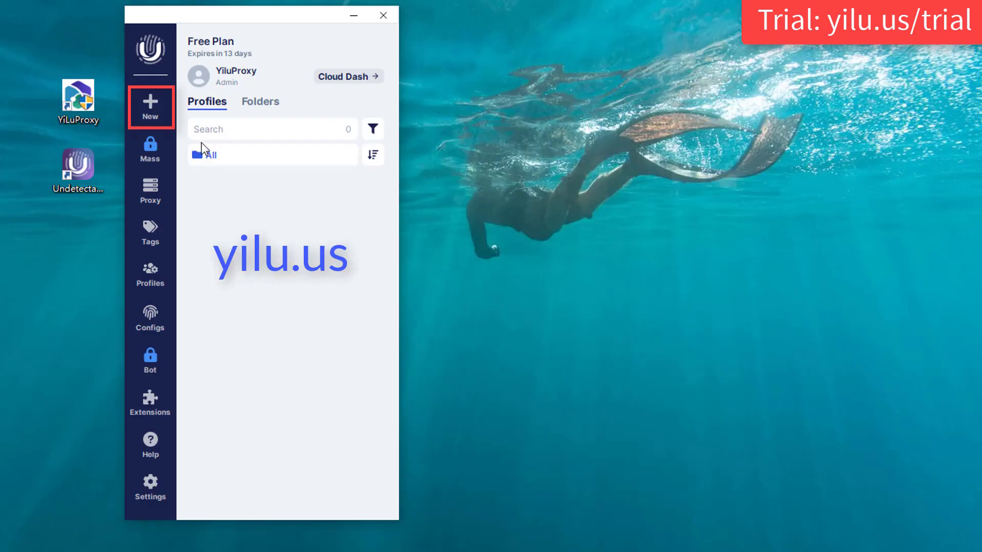
Switch to the Undetectable browser and start a new profile named yiluproxy
click(154, 105)
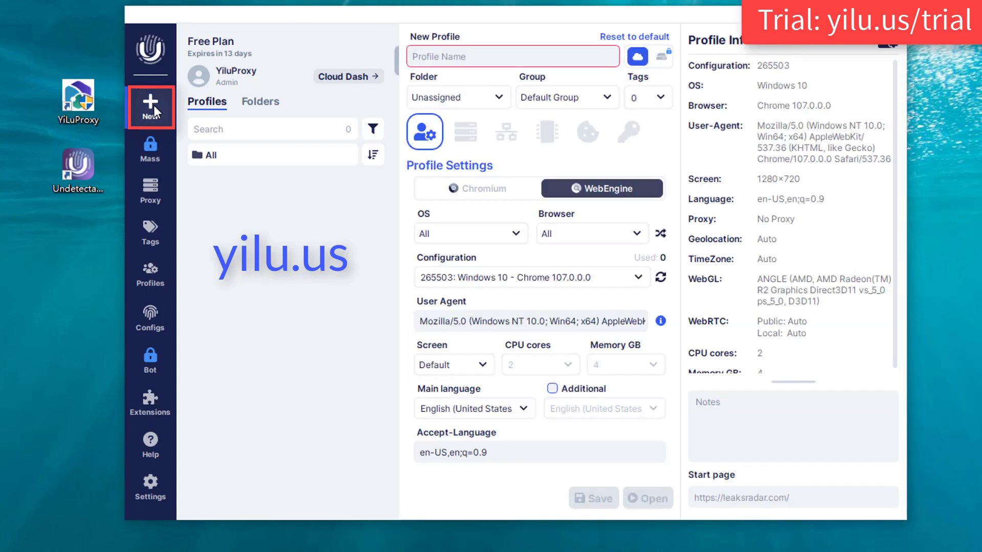
click(467, 56)
text(yil)
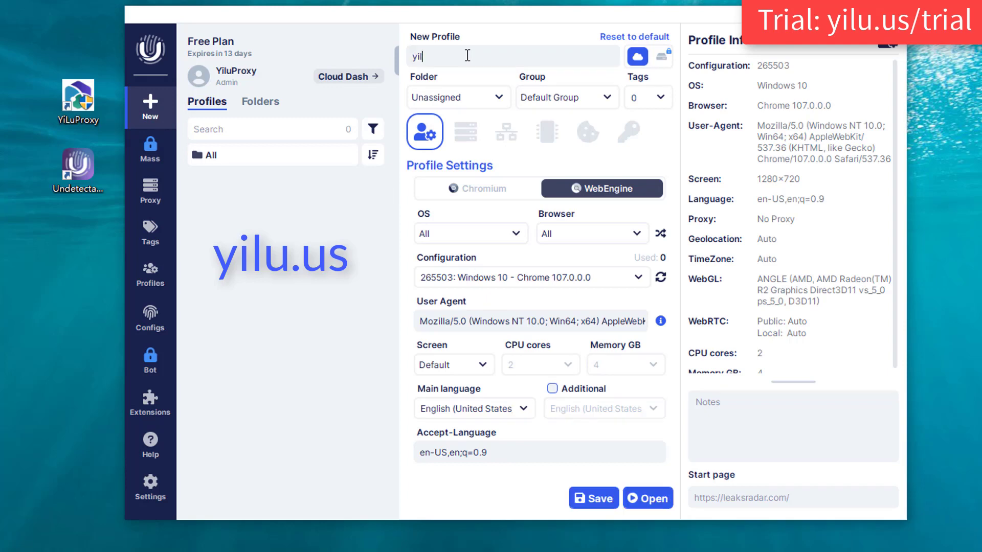
text(uproxy)
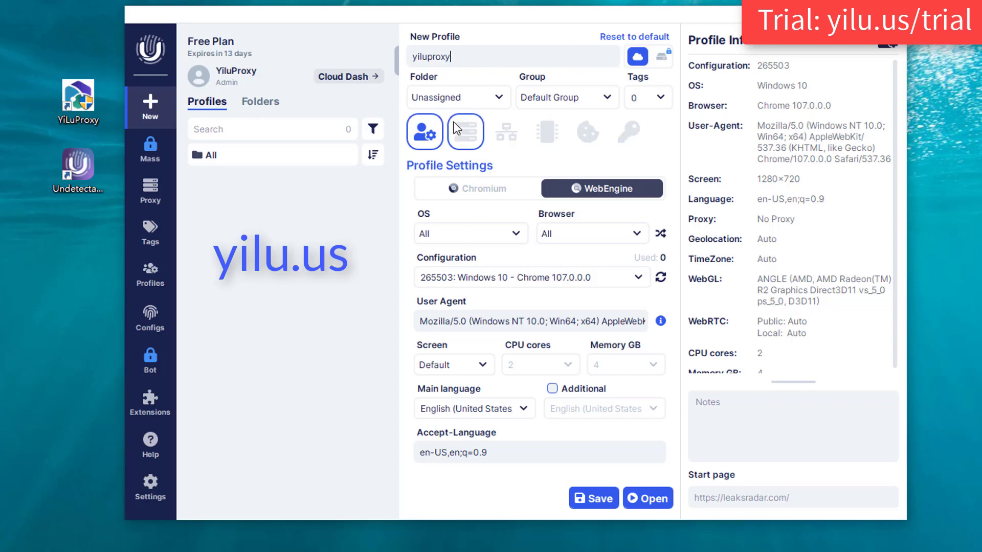
click(475, 99)
click(476, 100)
click(564, 96)
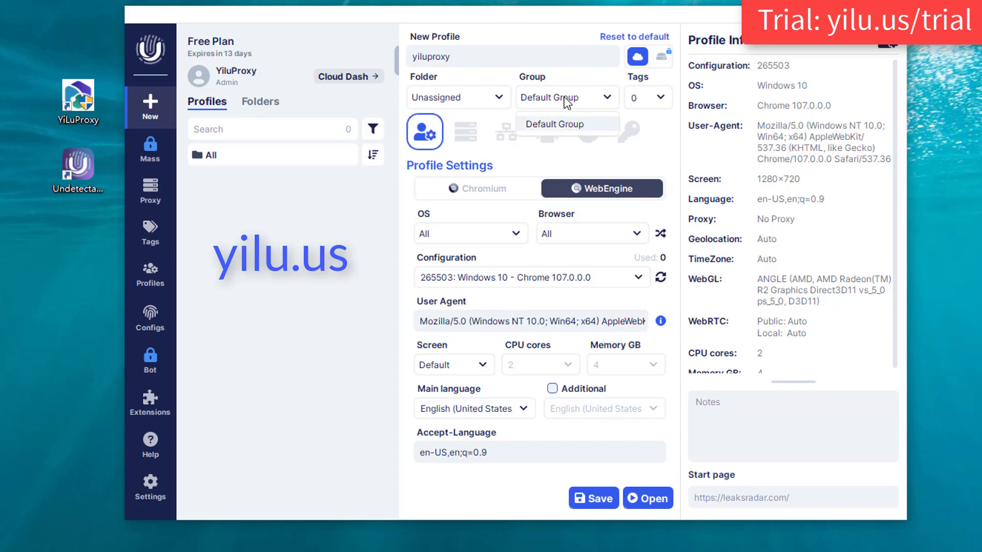
click(564, 96)
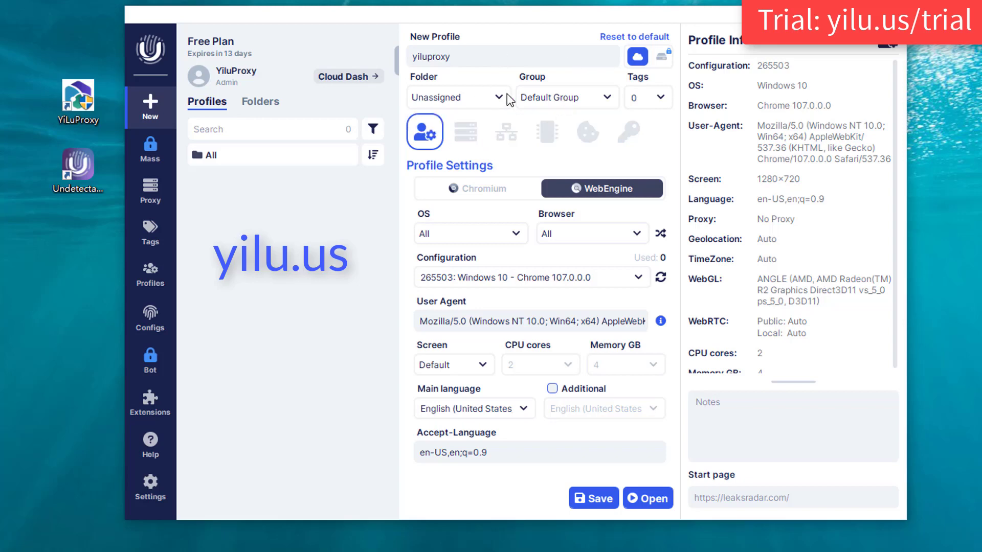
Choose Chromium as the profile's browser engine and Windows 10 as its operating system
click(471, 188)
click(608, 189)
click(492, 191)
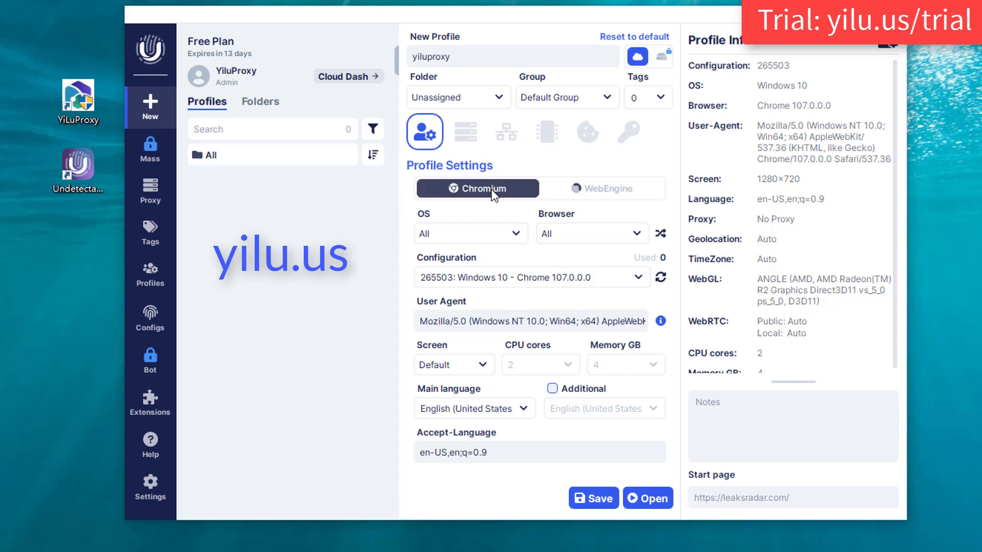
click(474, 239)
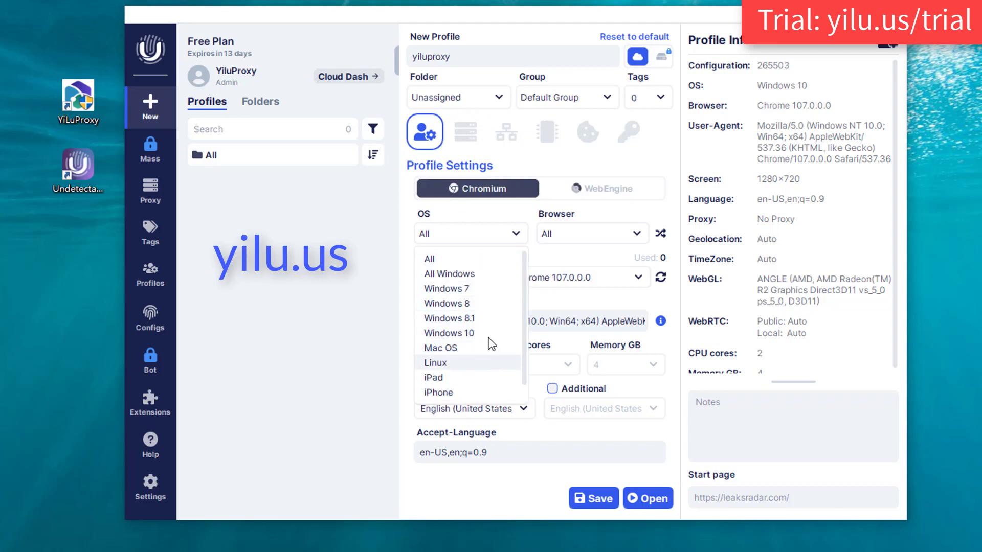
scroll(485, 354, down, 1)
scroll(485, 354, up, 1)
click(474, 333)
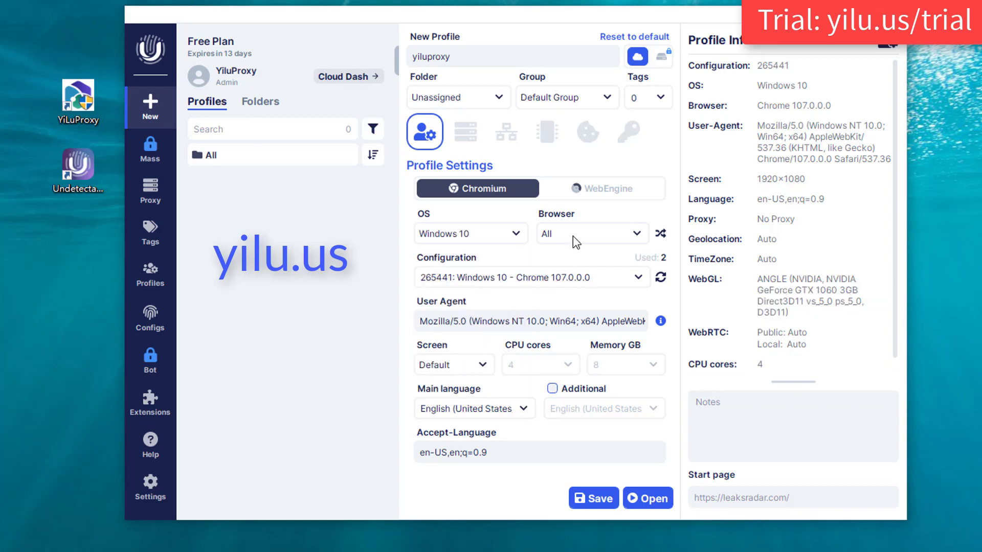
Set the profile's browser to Chrome and its configuration to 265441: Windows 10 - Chrome 107.0.0.0
click(573, 235)
click(563, 274)
click(637, 278)
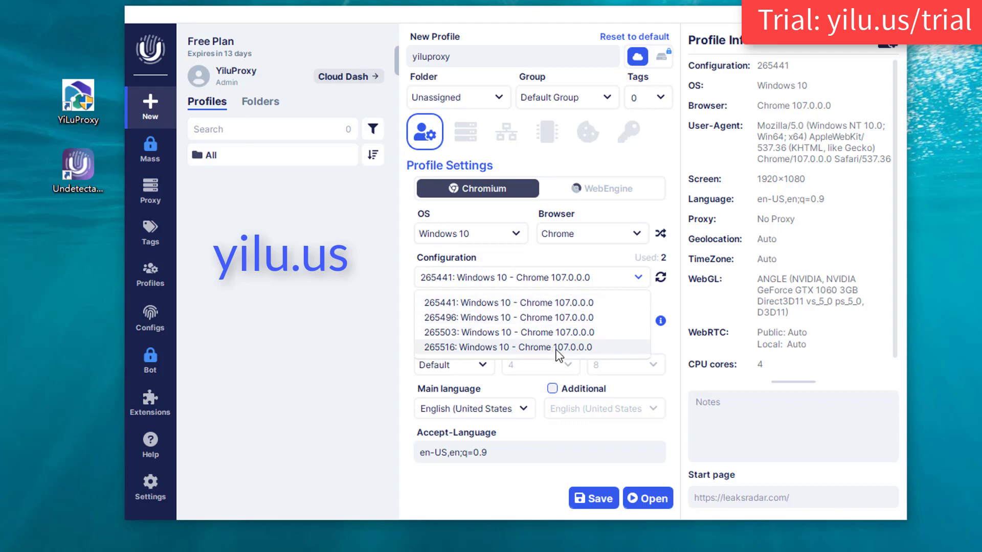
click(555, 303)
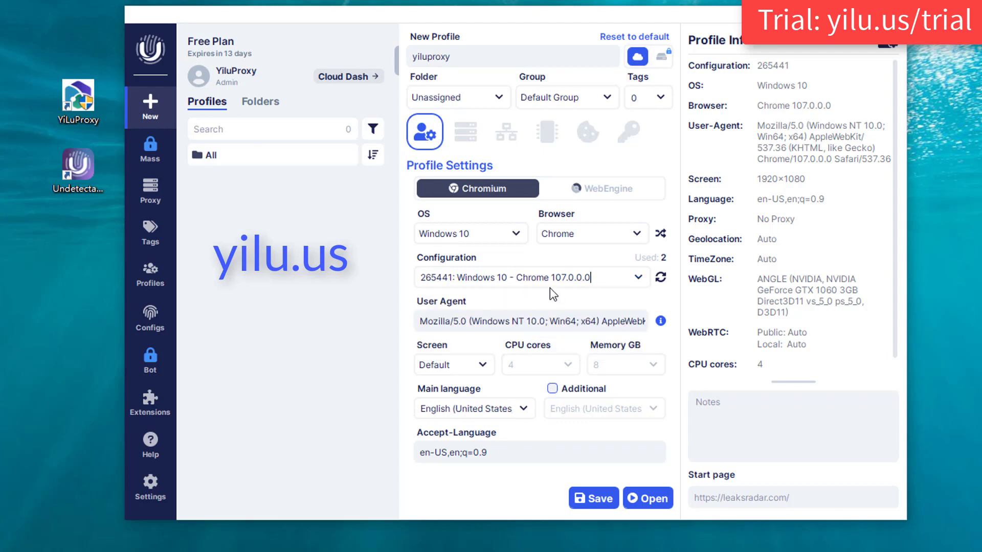
Examine the full User Agent string of the new profile
click(566, 321)
drag(491, 321, 727, 320)
click(595, 335)
drag(590, 324, 365, 340)
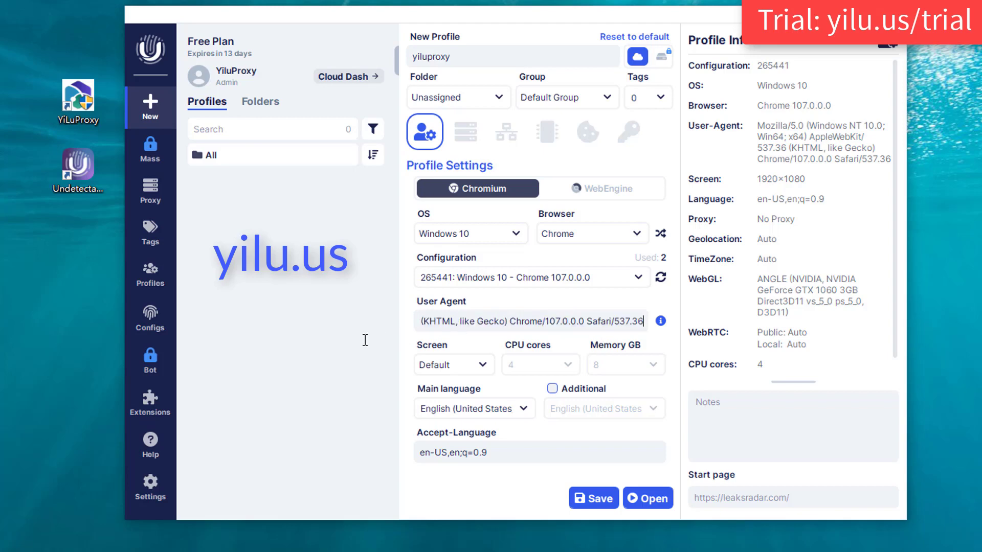
click(464, 335)
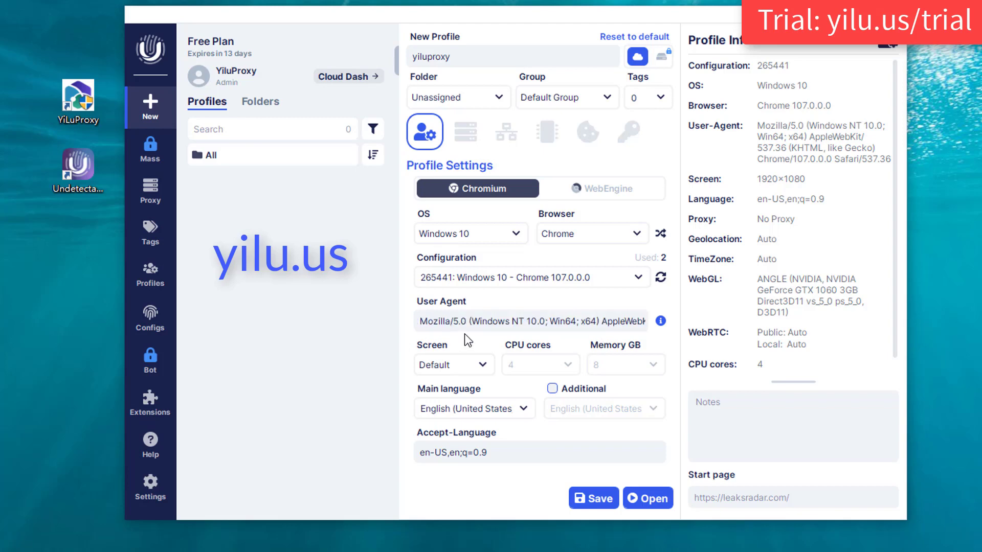
Set the profile's screen resolution to 1280×1024, keeping English (United States) as the main language
click(458, 367)
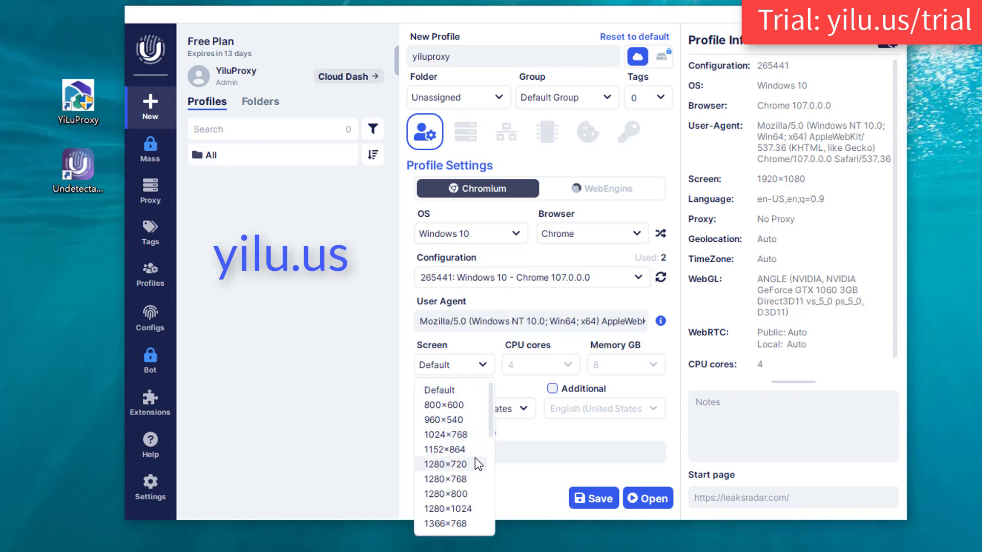
click(464, 508)
click(518, 410)
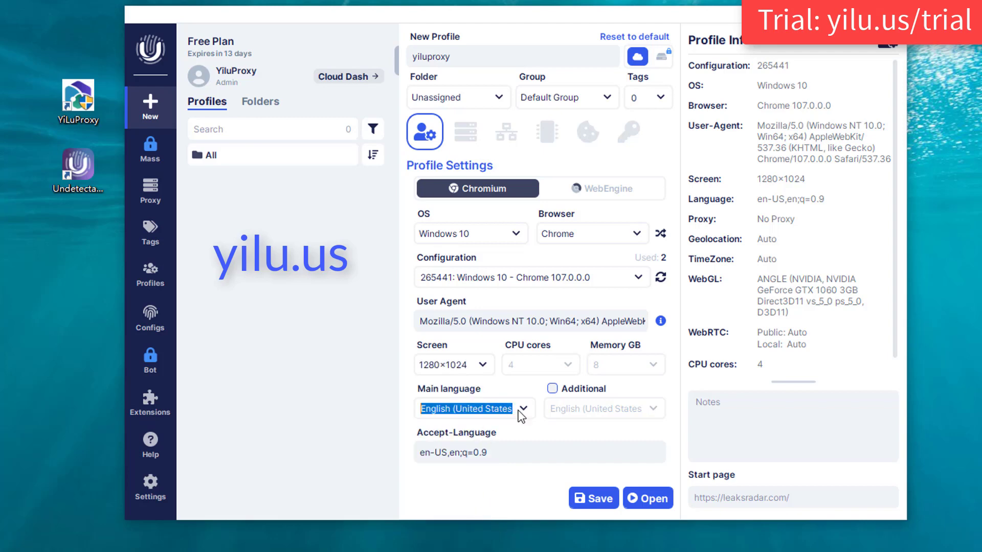
click(521, 409)
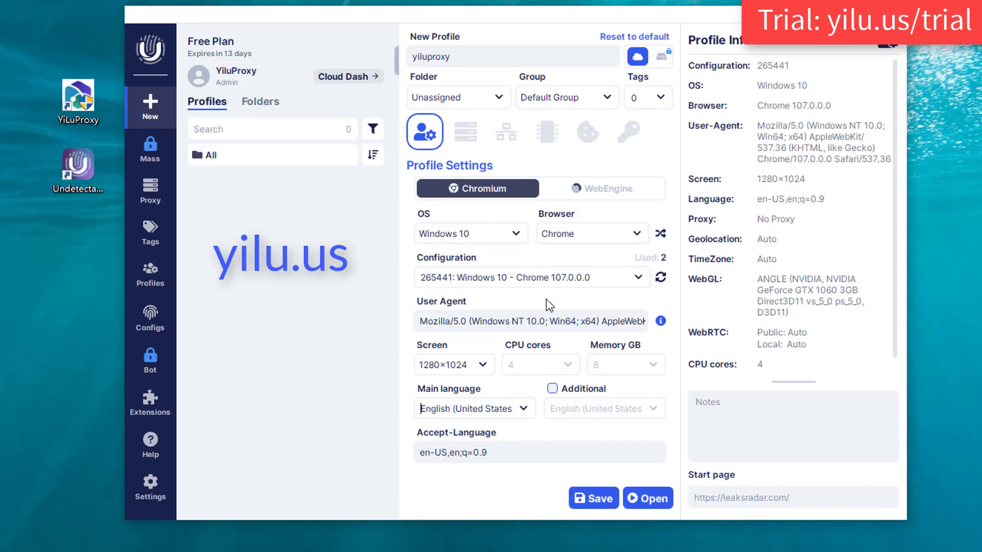
Assign a new proxy to the profile and set its protocol to socks5
click(466, 132)
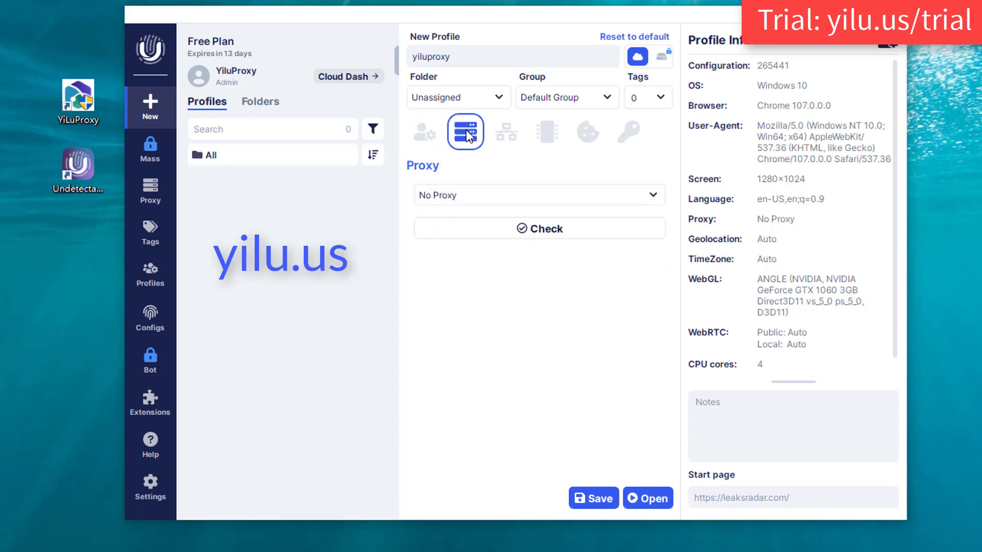
click(462, 196)
click(465, 238)
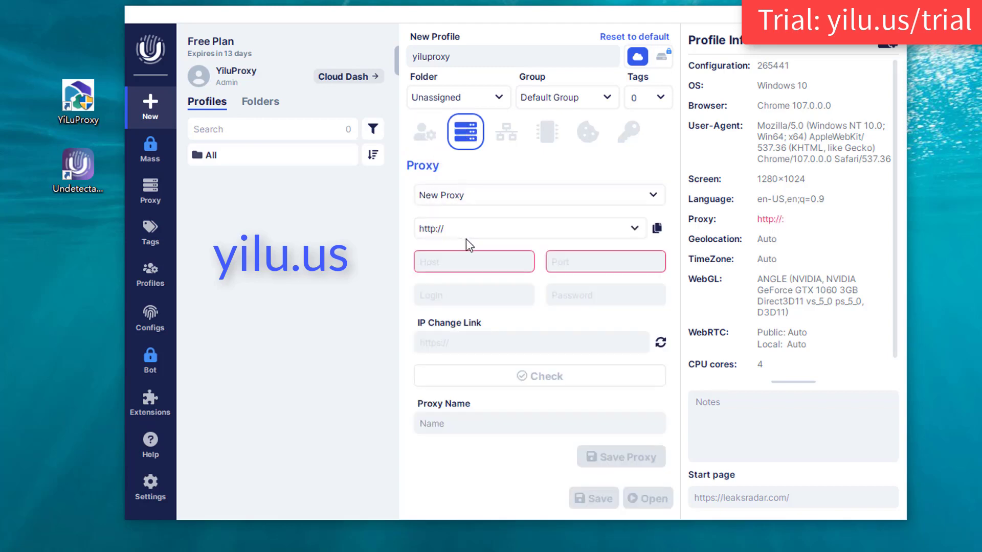
click(465, 236)
click(440, 270)
Enter 127.0.0.1 as the proxy host and 1080 as its port
click(437, 262)
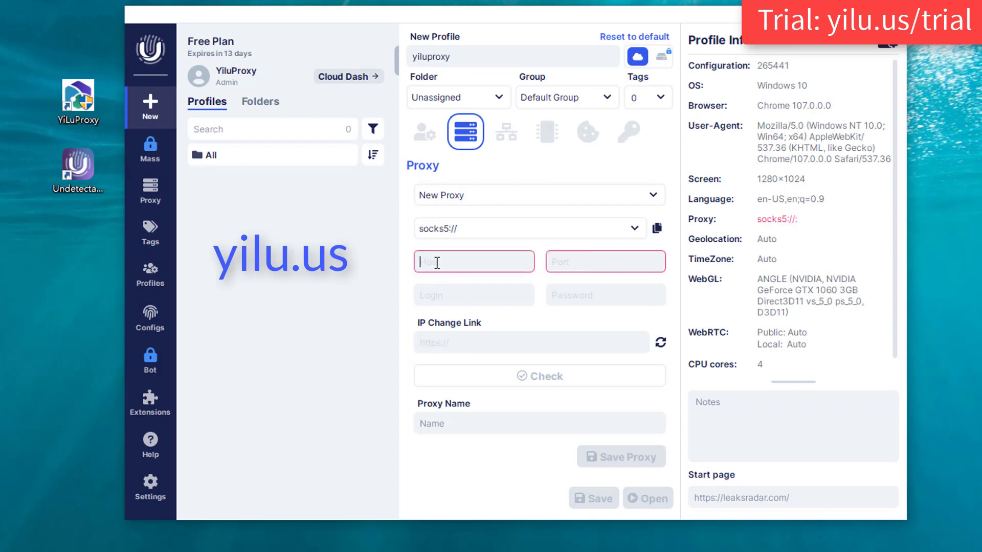
text(127.0.0)
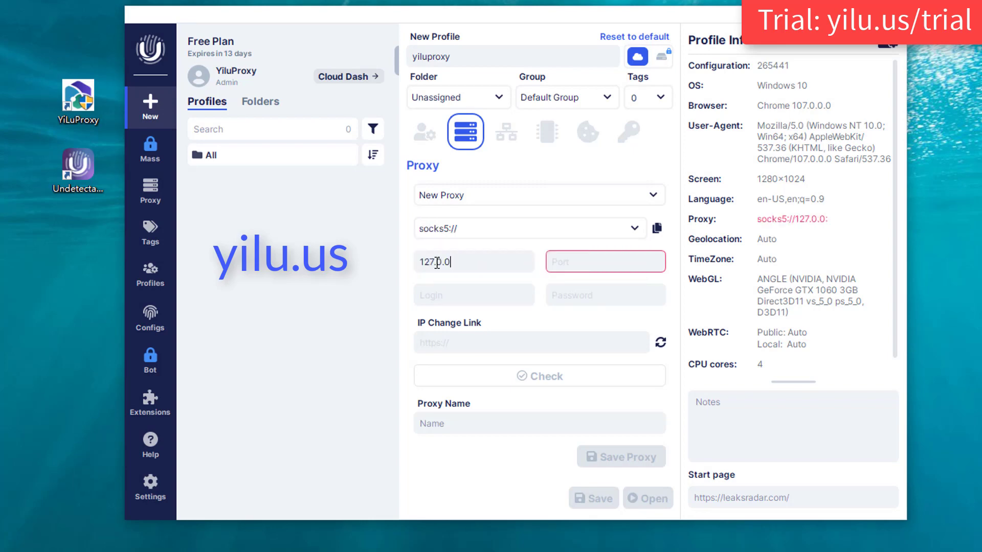
text(.1)
click(560, 264)
text(1080)
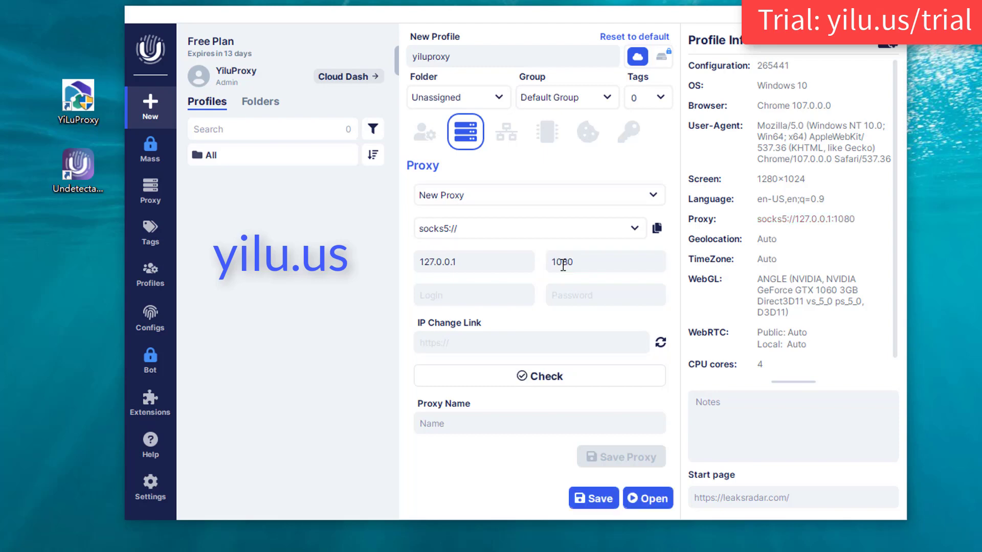
Check the proxy on port 1080, set the port to 5500, and check it against YiLu Proxy's Port Forward List
click(535, 381)
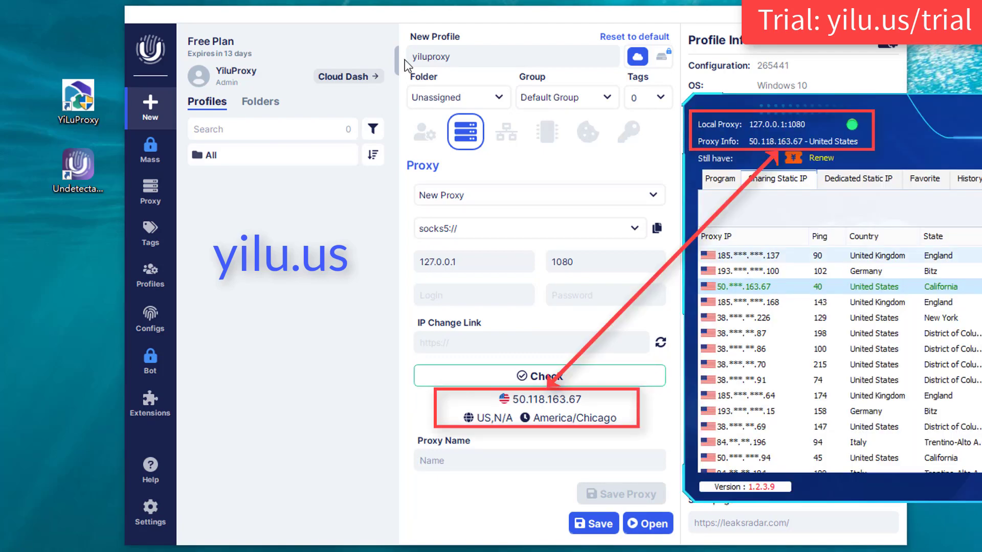
click(588, 256)
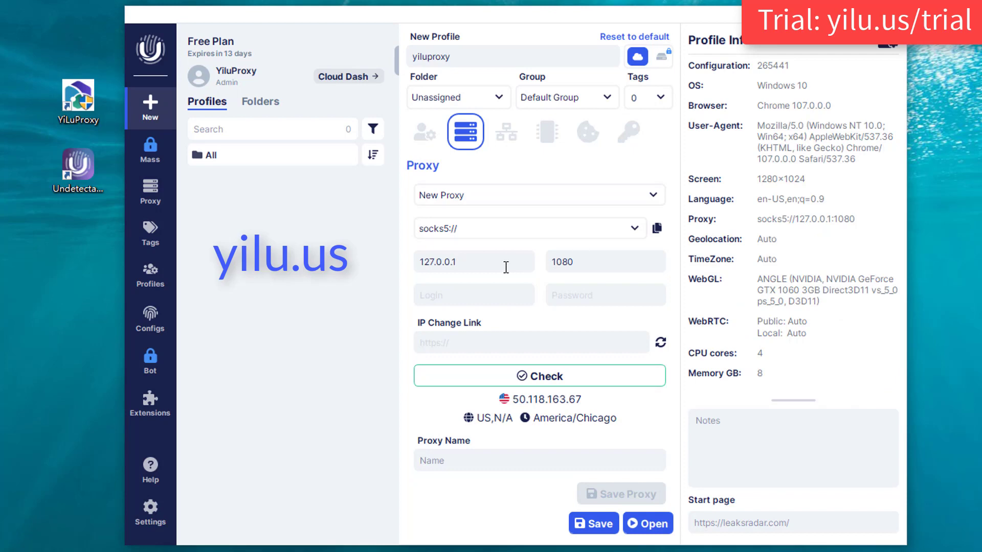
key(BackSpace)
key(BackSpace)
key(BackSpace)
key(BackSpace)
text(5500)
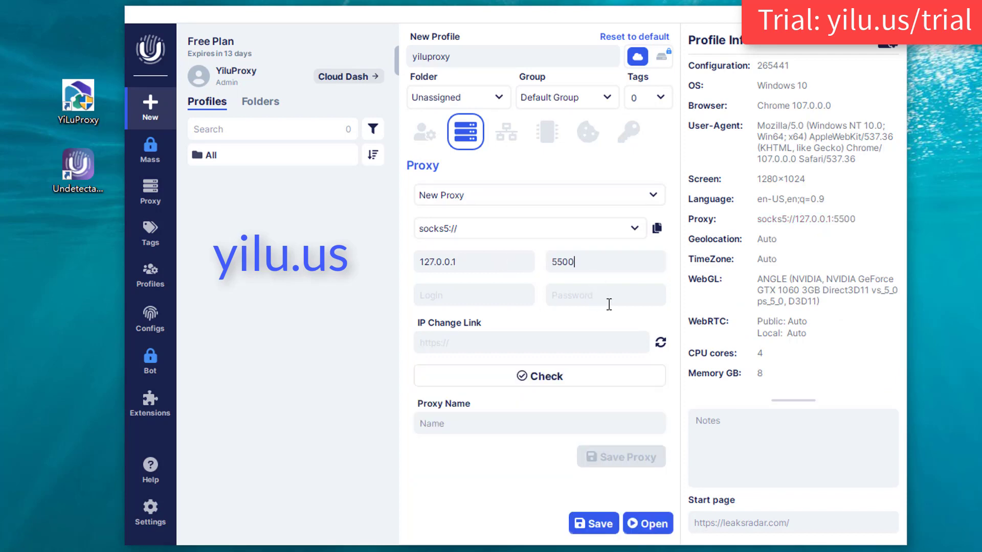
click(541, 381)
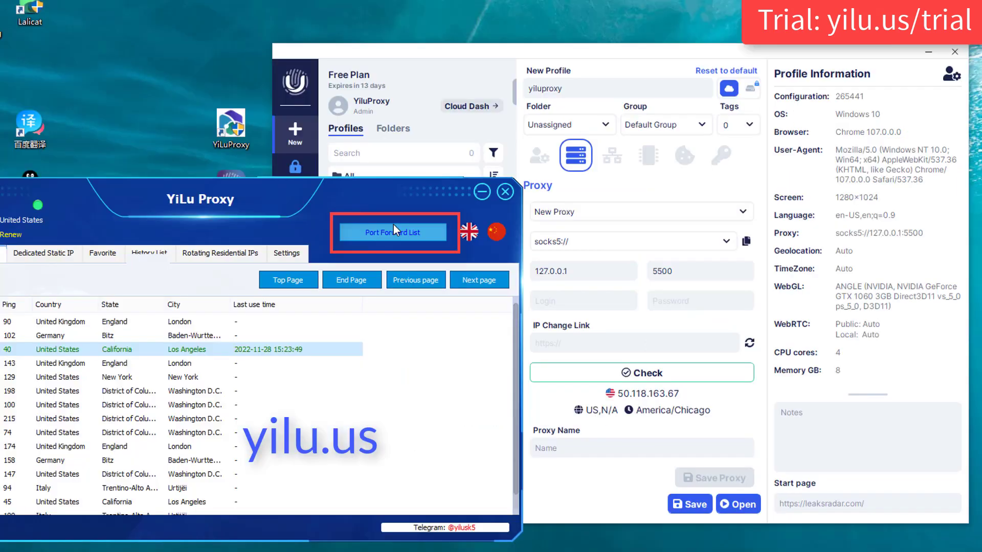
click(388, 232)
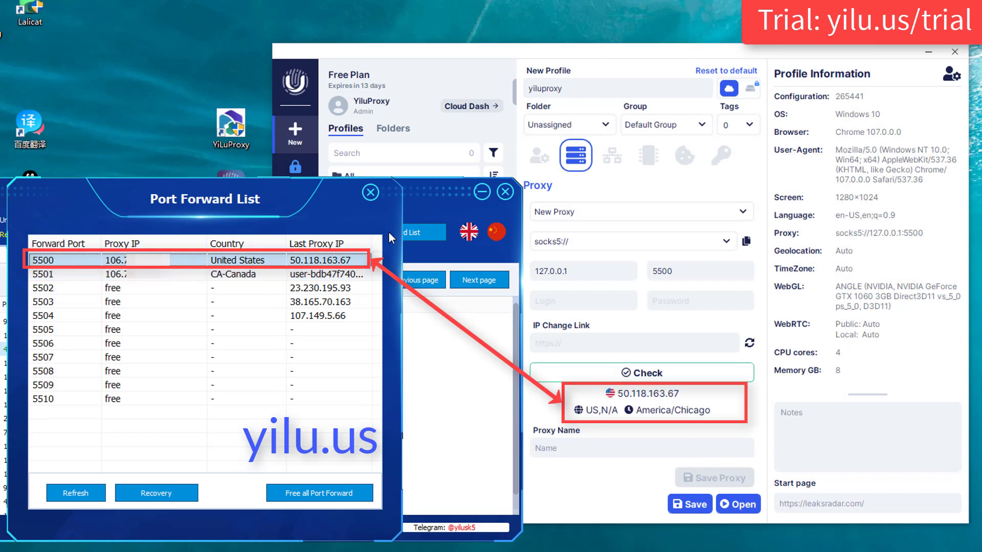
click(557, 397)
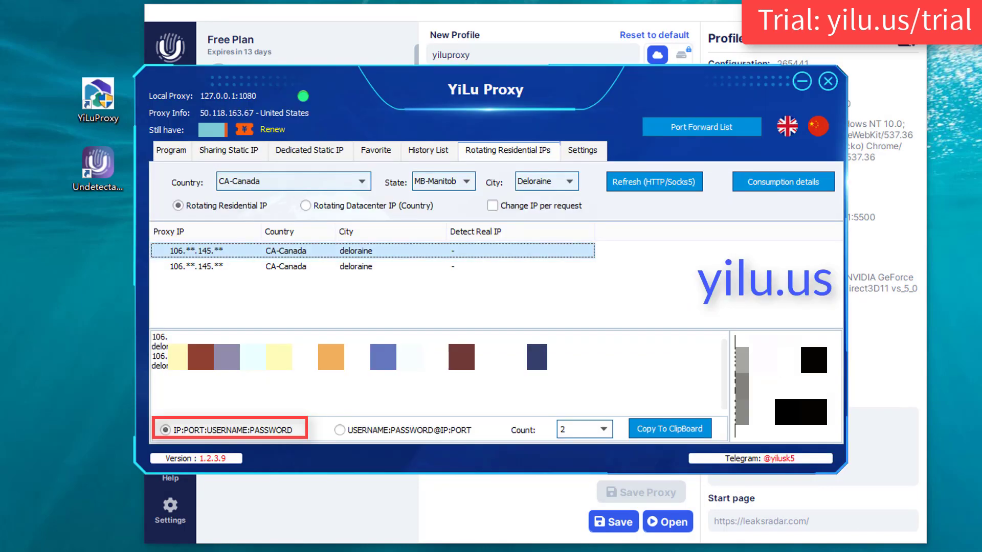
Copy the first Deloraine, CA-Canada rotating proxy from YiLu Proxy, paste its host, port, login and password into the Undetectable profile, and check it
right_click(326, 252)
click(358, 282)
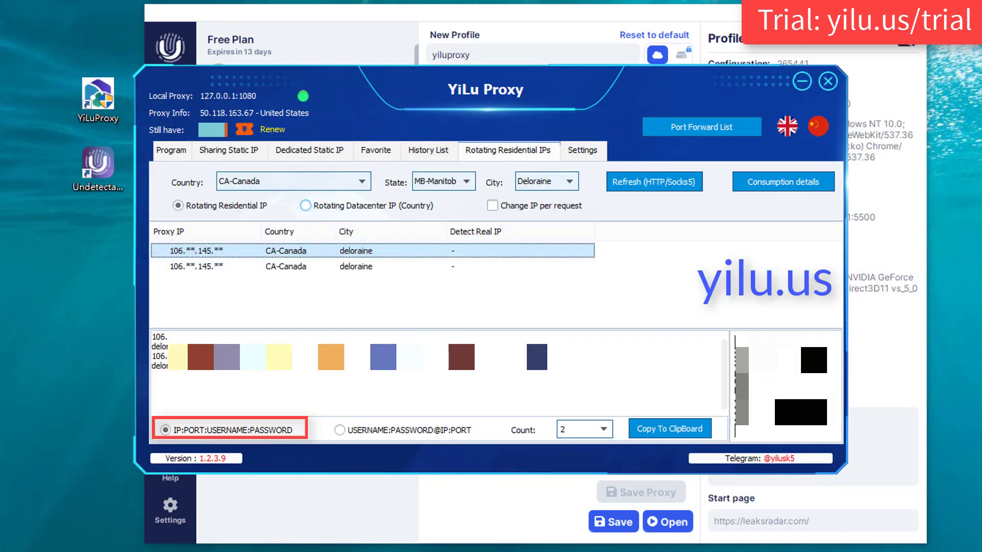
click(541, 38)
double_click(496, 258)
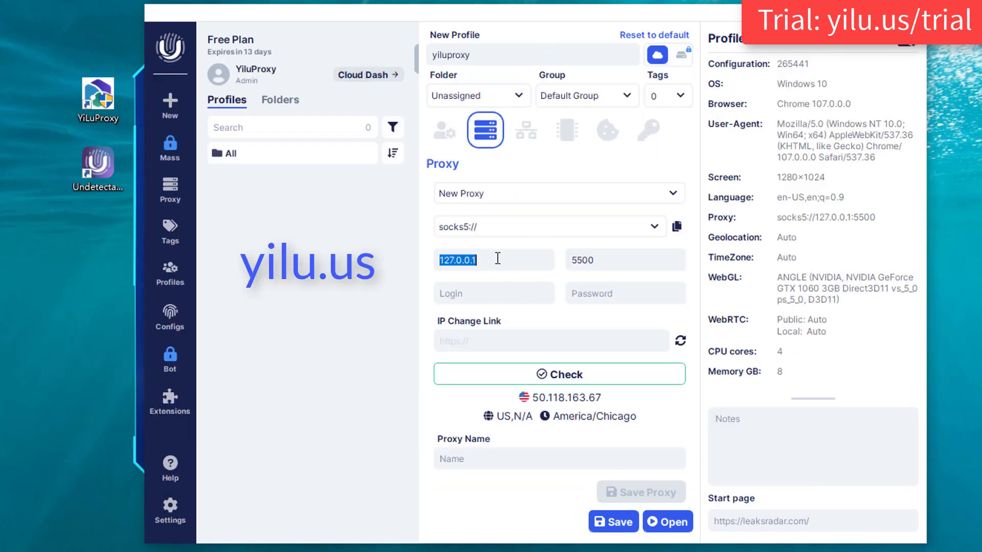
key(ctrl+v)
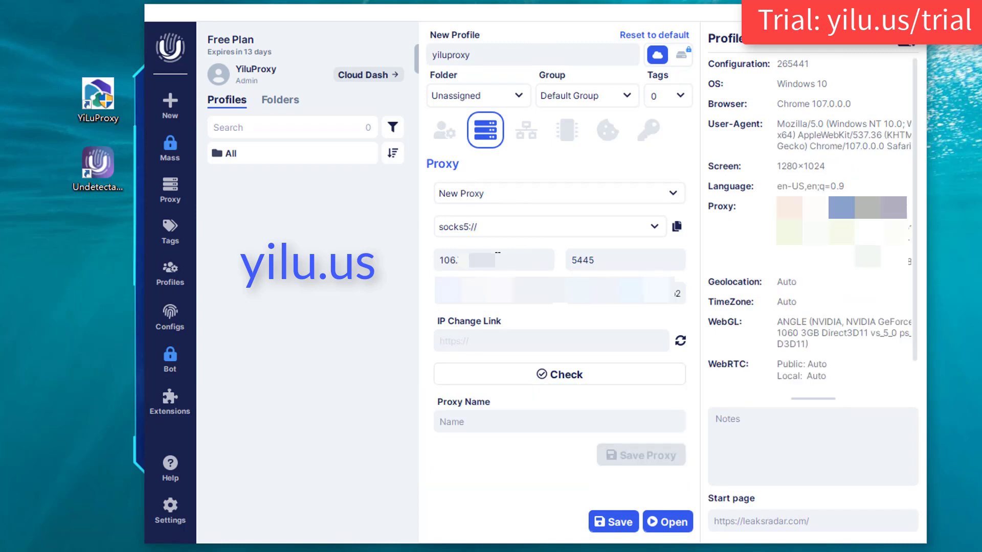
click(572, 376)
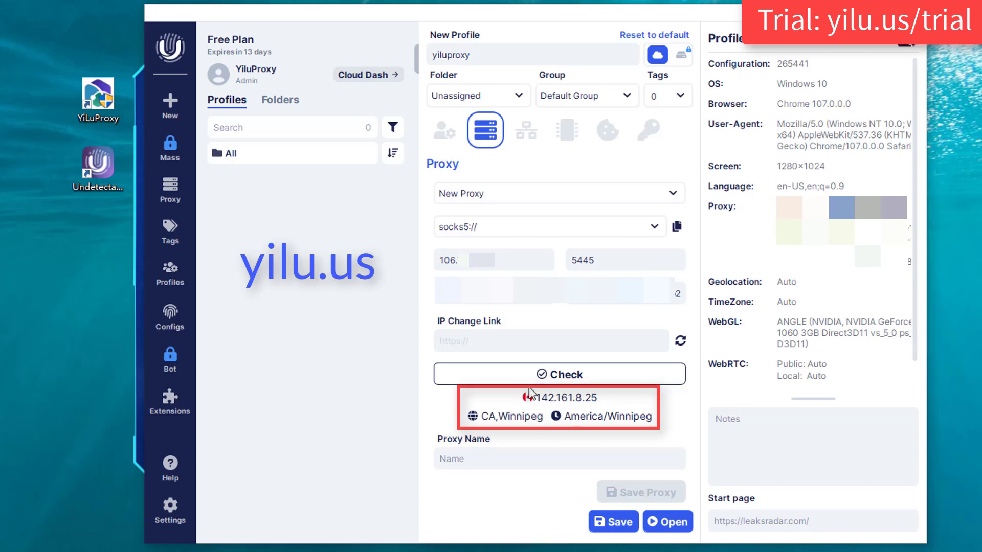
Change the profile's proxy protocol to http and check the connection again
click(513, 225)
click(462, 250)
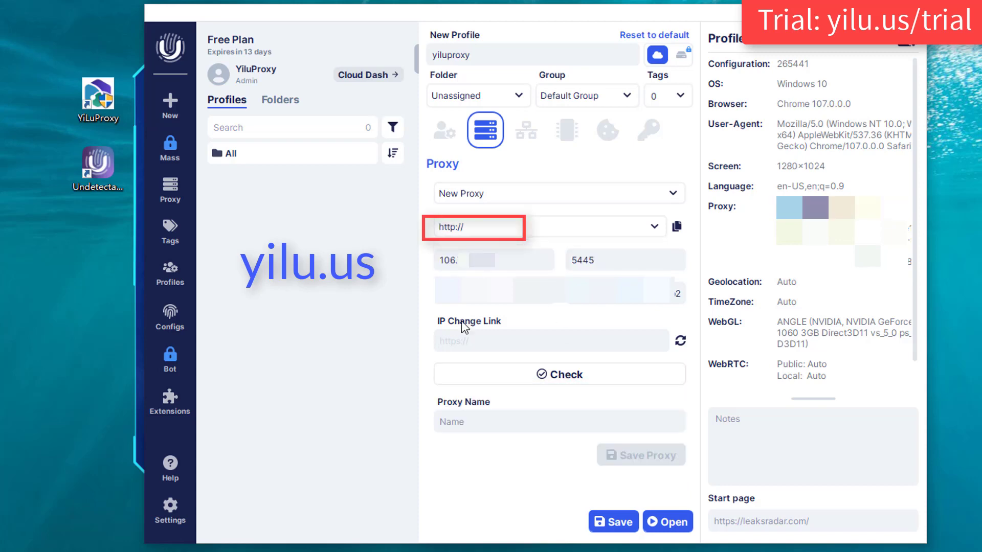
click(548, 374)
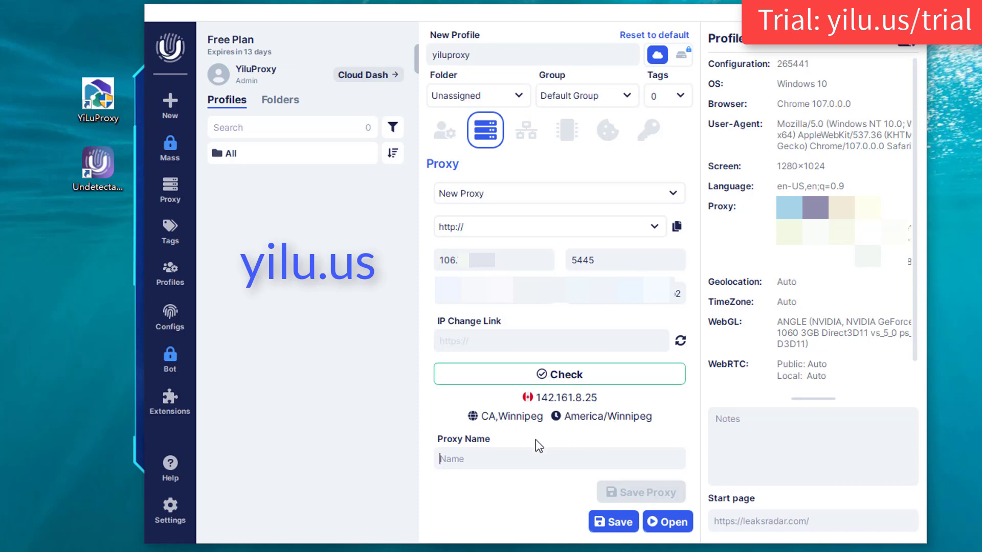
Save the yiluproxy profile and launch its browser
click(616, 520)
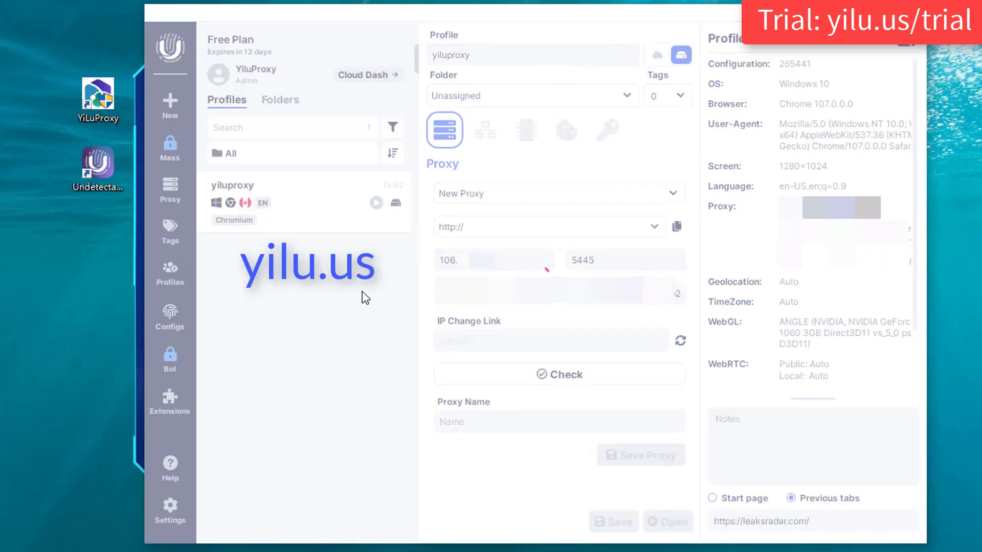
click(376, 204)
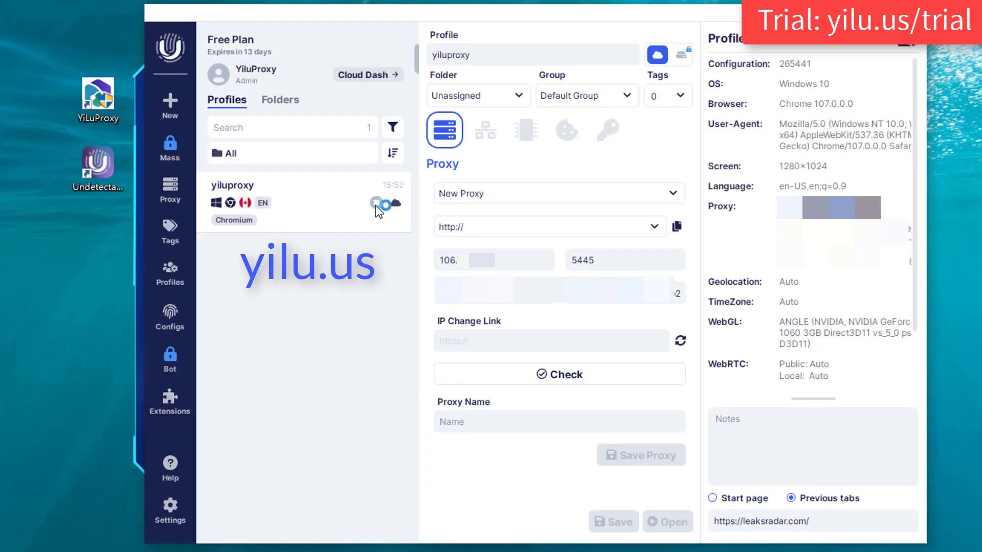